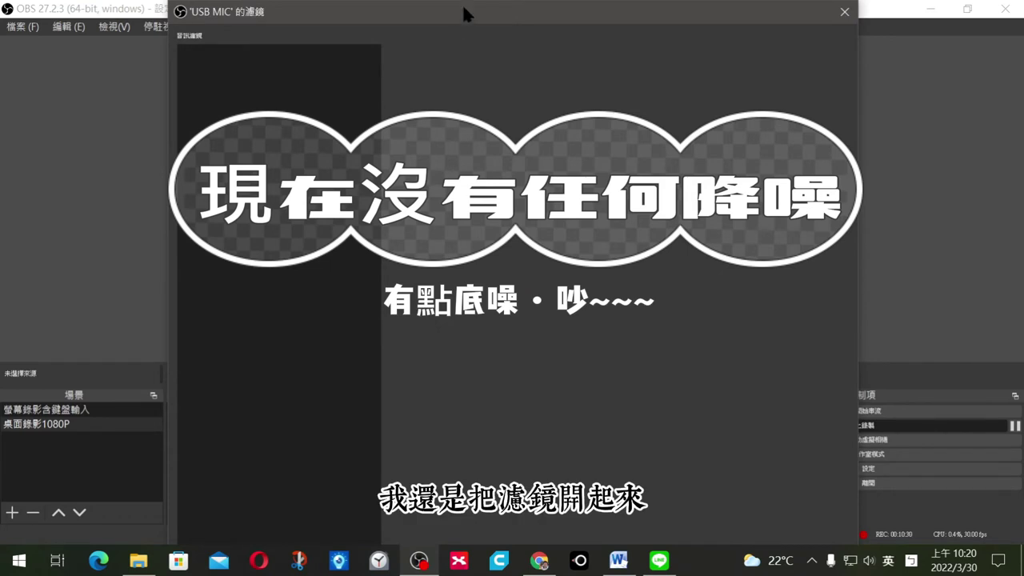
Add a noise suppression filter (雜訊抑制) with its default name to the USB MIC source and close the filters window.
{"action": "left_click_drag", "start_coordinate": [462, 4], "coordinate": [508, 44]}
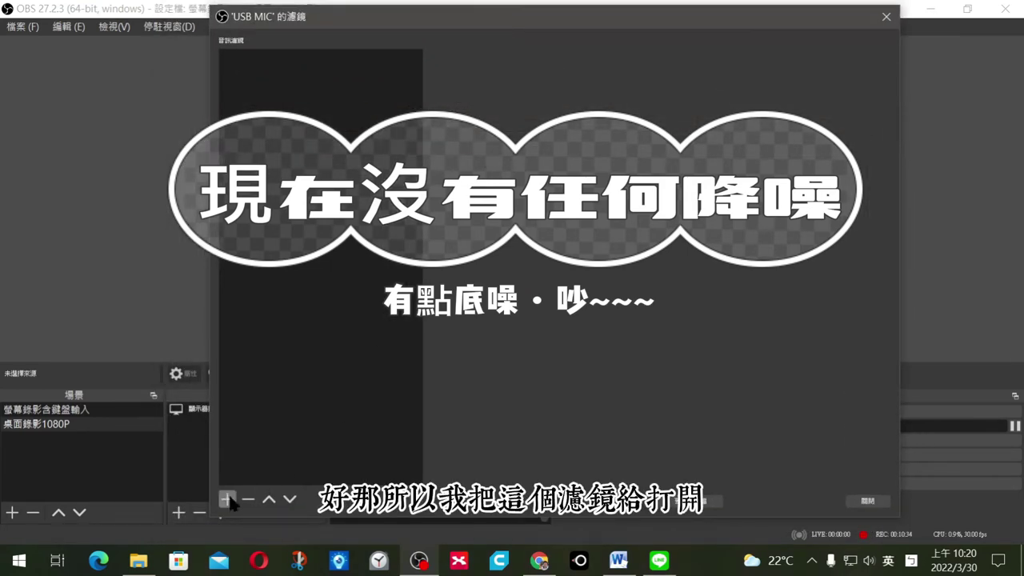
{"action": "left_click", "coordinate": [228, 498]}
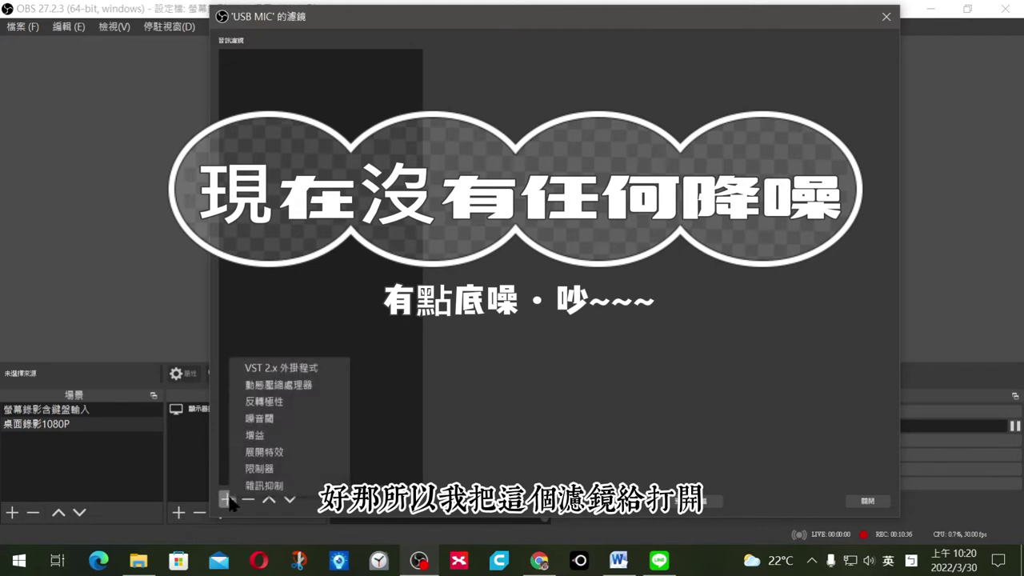
{"action": "left_click", "coordinate": [269, 485]}
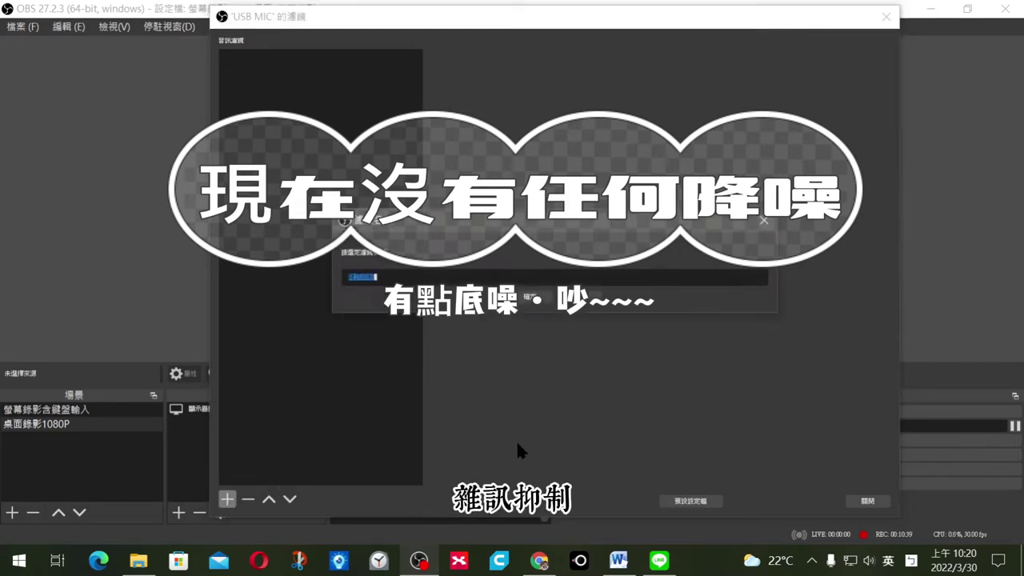
{"action": "left_click", "coordinate": [526, 309]}
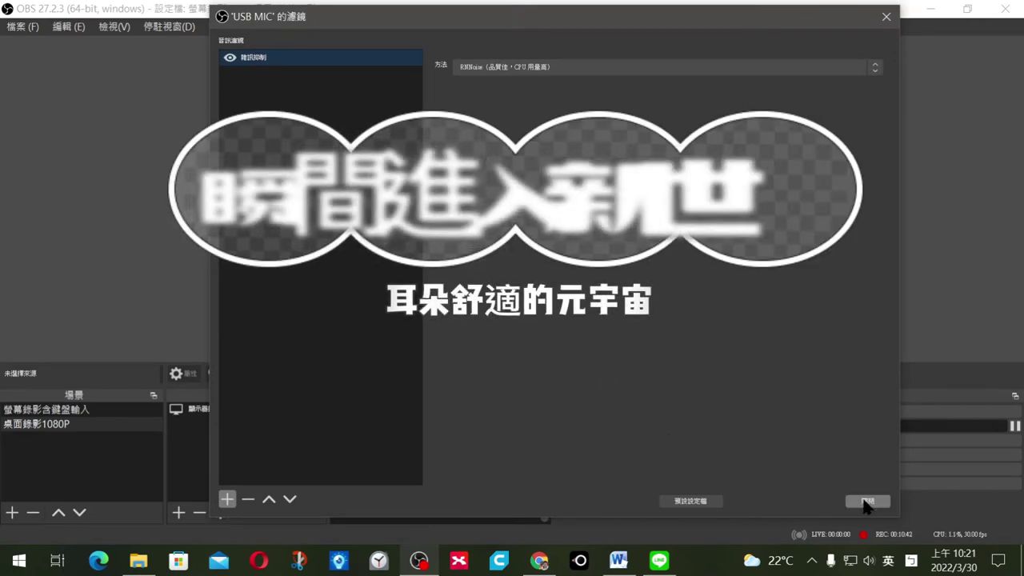
{"action": "left_click", "coordinate": [868, 501]}
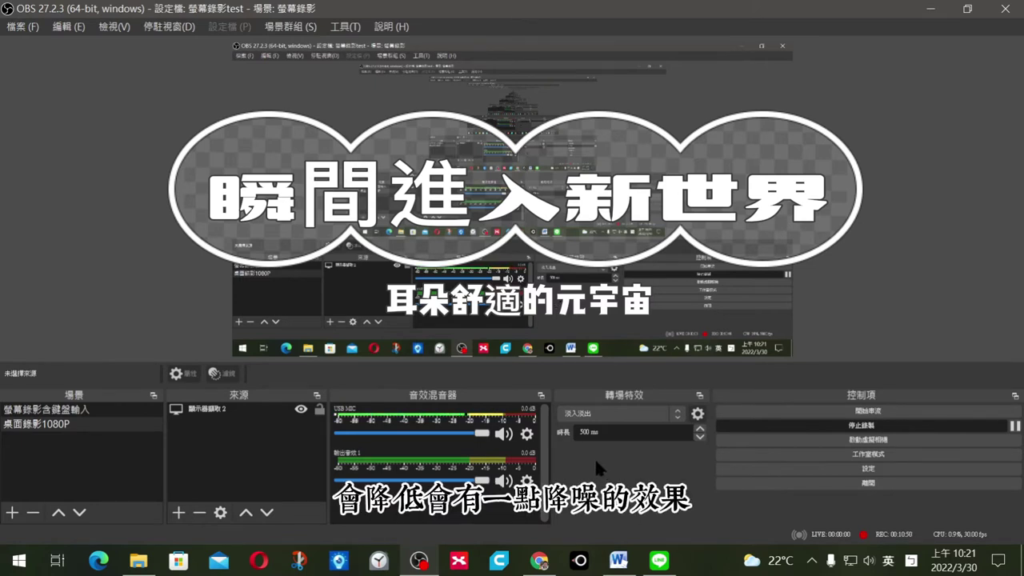
Reopen the USB MIC filters and add a gain filter (增益) with its default name.
{"action": "left_click", "coordinate": [524, 434]}
{"action": "left_click", "coordinate": [552, 386]}
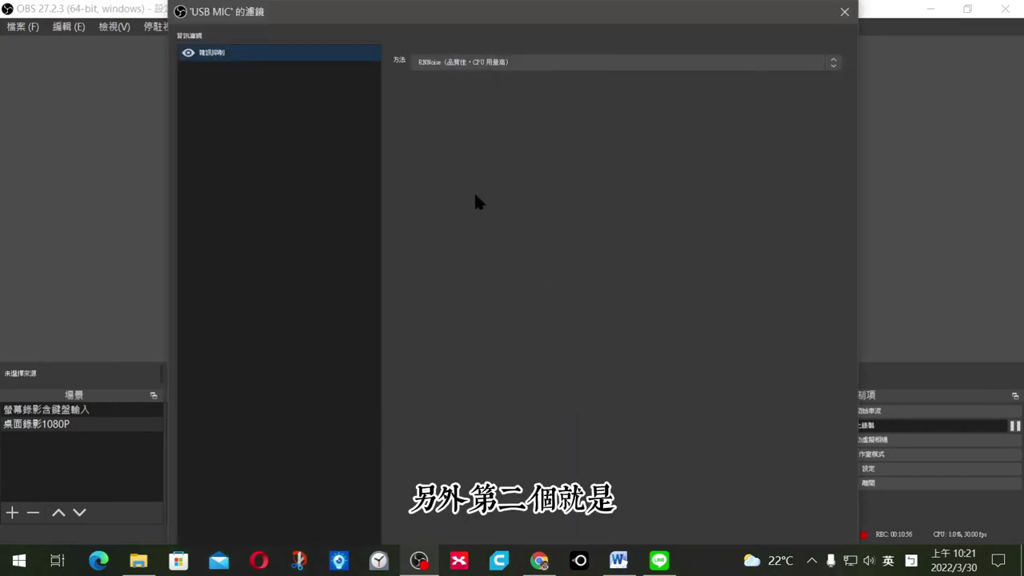
{"action": "left_click_drag", "start_coordinate": [537, 23], "coordinate": [560, 45]}
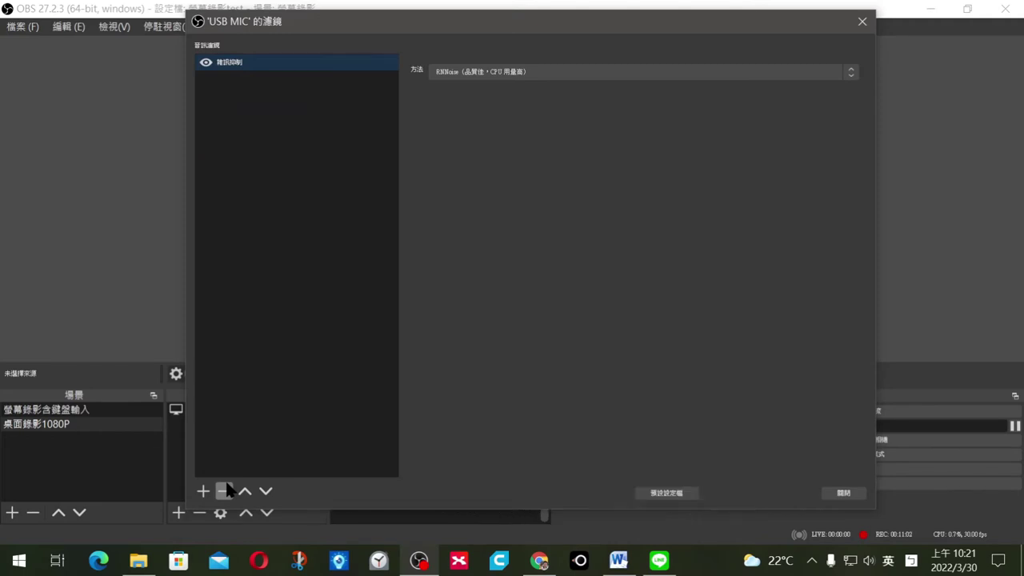
{"action": "left_click", "coordinate": [202, 492]}
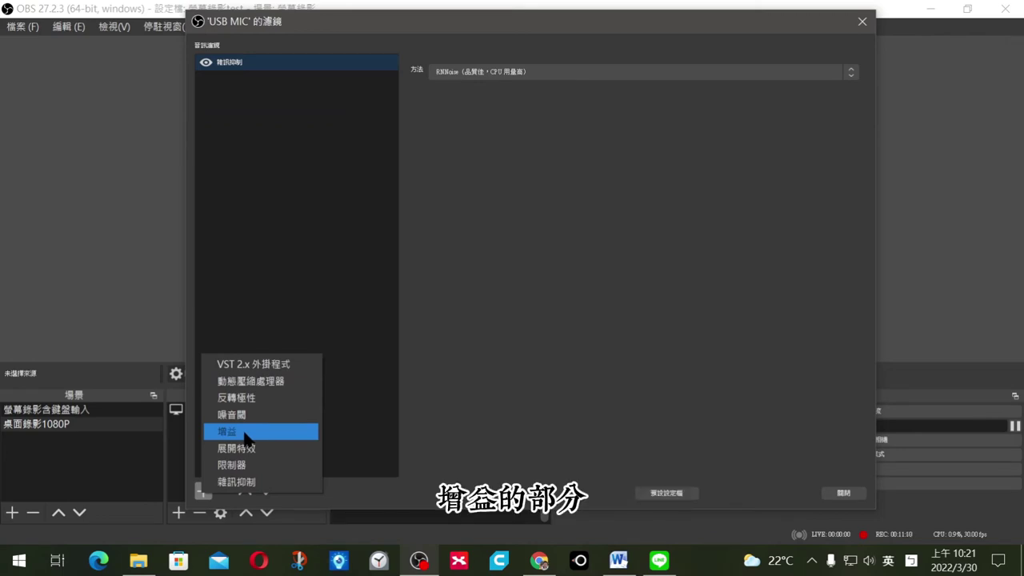
{"action": "left_click", "coordinate": [247, 433]}
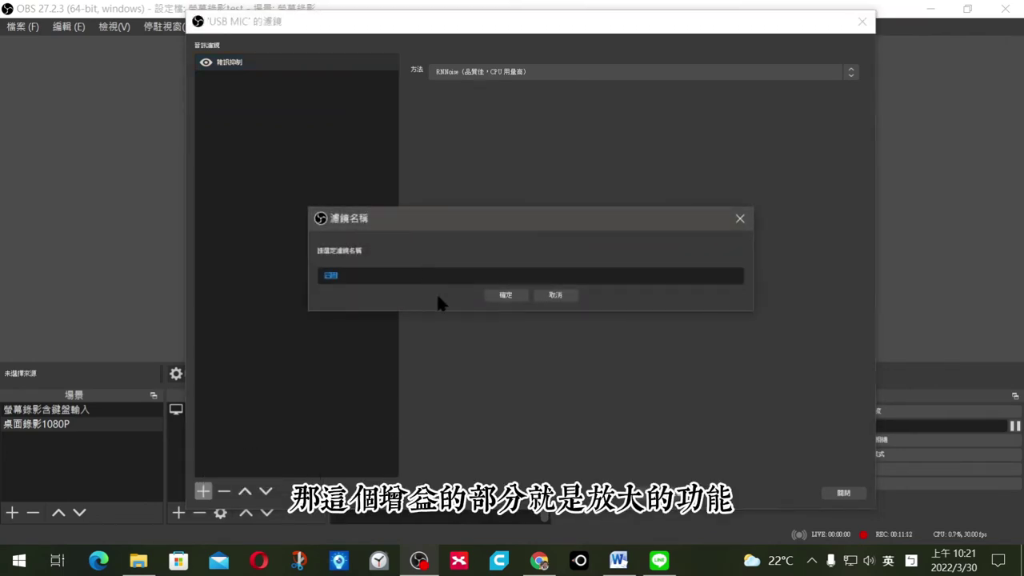
{"action": "left_click", "coordinate": [505, 296]}
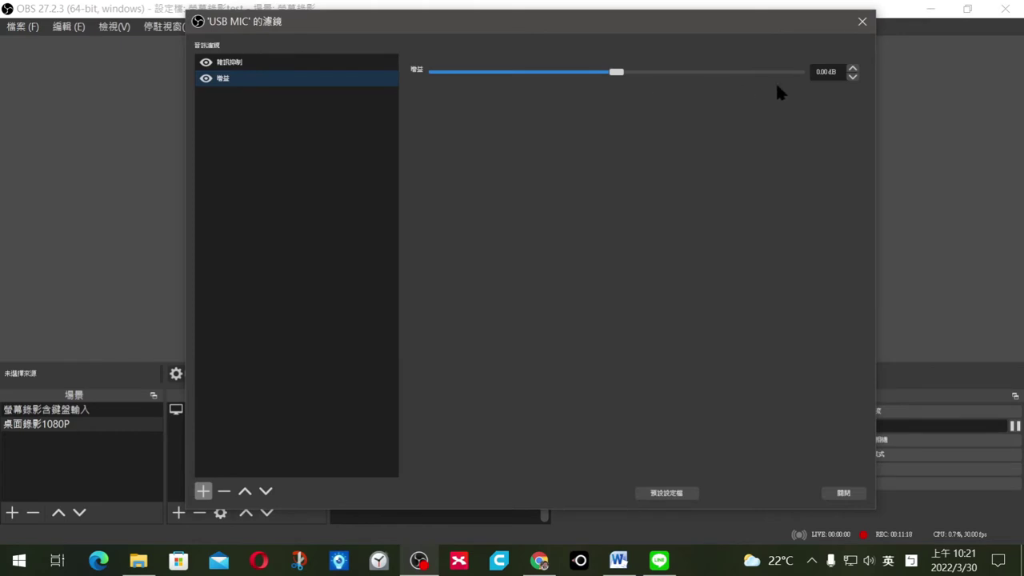
Try the gain filter at -16 dB and return it to 0 dB.
{"action": "left_click_drag", "start_coordinate": [571, 11], "coordinate": [560, 52]}
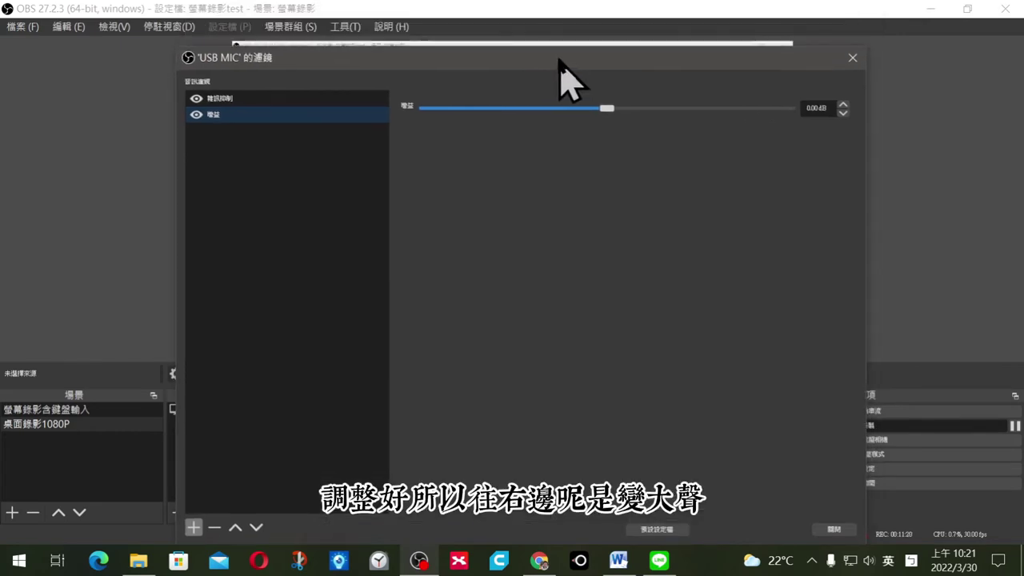
{"action": "mouse_move", "coordinate": [606, 118]}
{"action": "left_mouse_down"}
{"action": "mouse_move", "coordinate": [731, 122]}
{"action": "mouse_move", "coordinate": [508, 119]}
{"action": "left_mouse_up"}
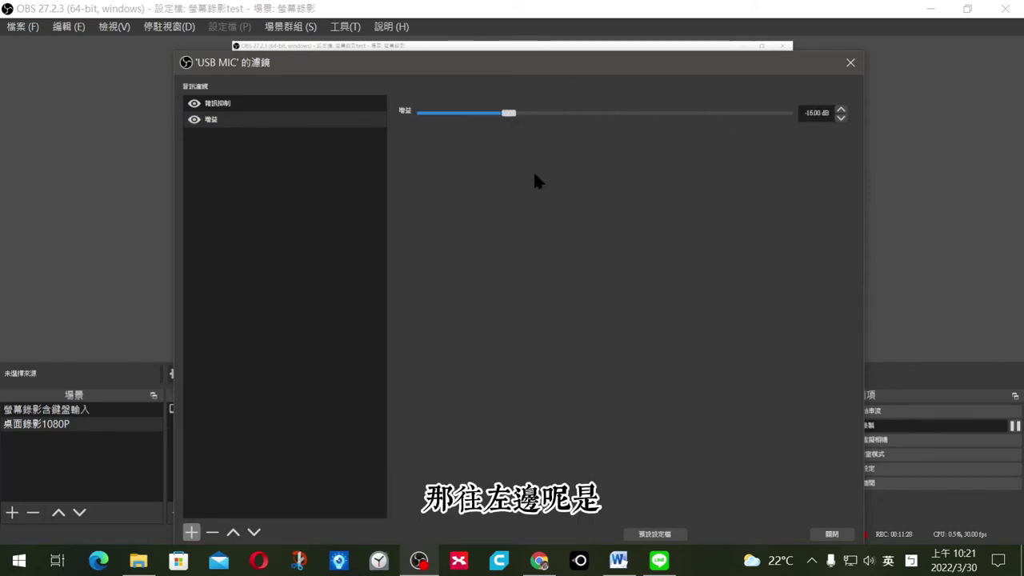
{"action": "left_click_drag", "start_coordinate": [543, 64], "coordinate": [574, 16]}
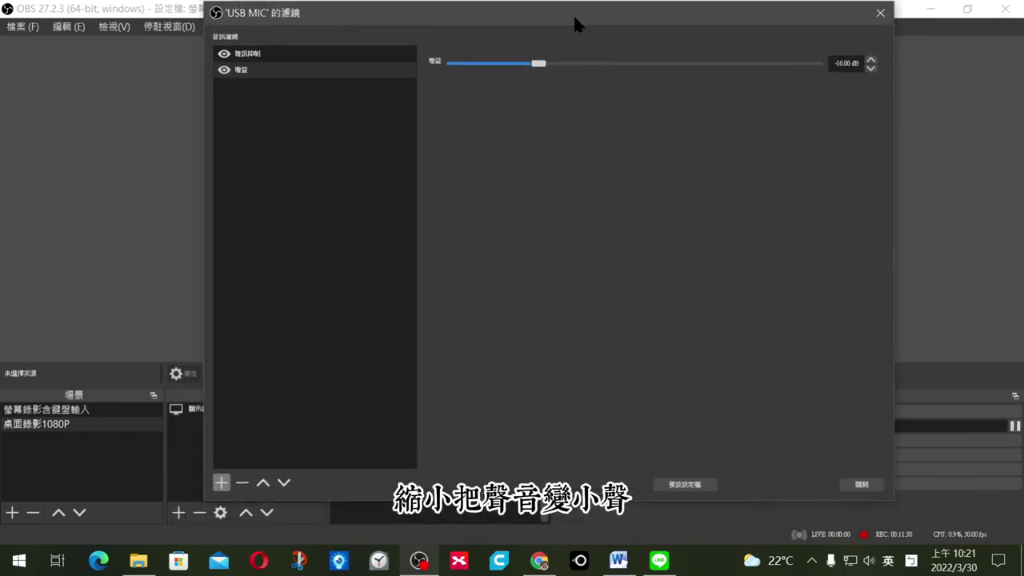
{"action": "left_click_drag", "start_coordinate": [540, 72], "coordinate": [638, 70]}
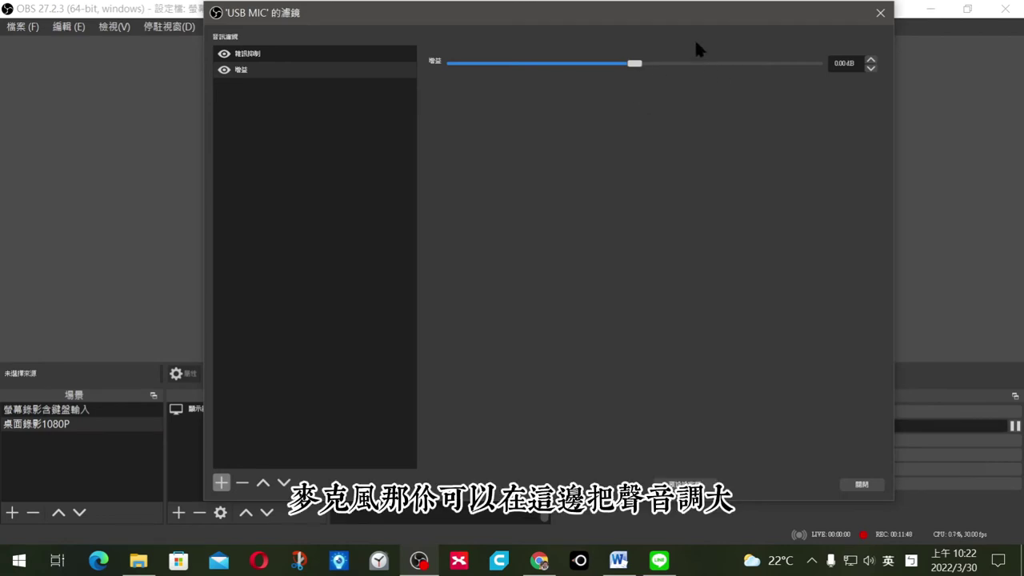
Add a limiter filter (限制器) with its default name to the USB MIC source.
{"action": "mouse_move", "coordinate": [640, 17]}
{"action": "left_mouse_down"}
{"action": "mouse_move", "coordinate": [664, 19]}
{"action": "mouse_move", "coordinate": [650, 120]}
{"action": "mouse_move", "coordinate": [633, 16]}
{"action": "left_mouse_up"}
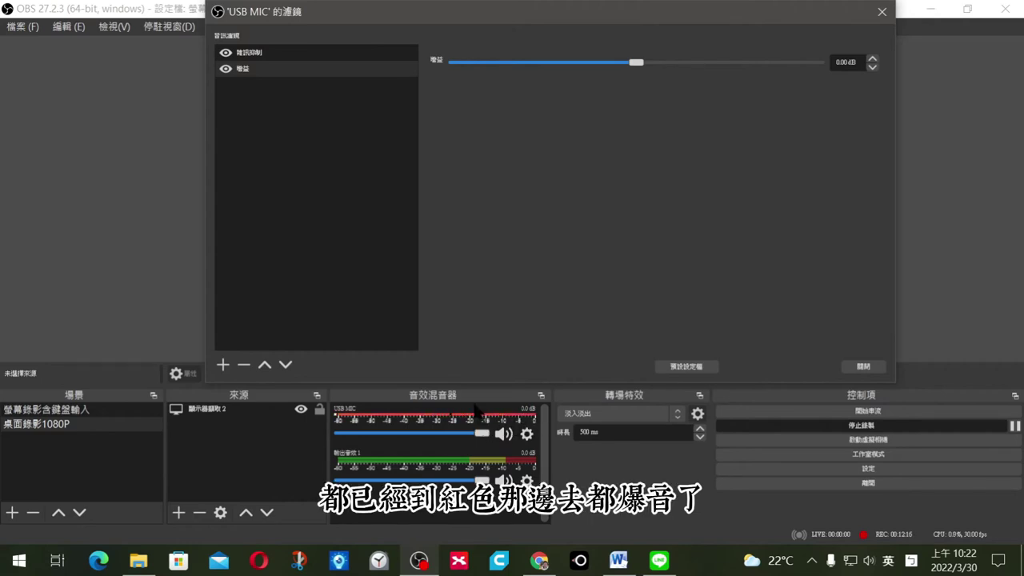
{"action": "left_click", "coordinate": [223, 365]}
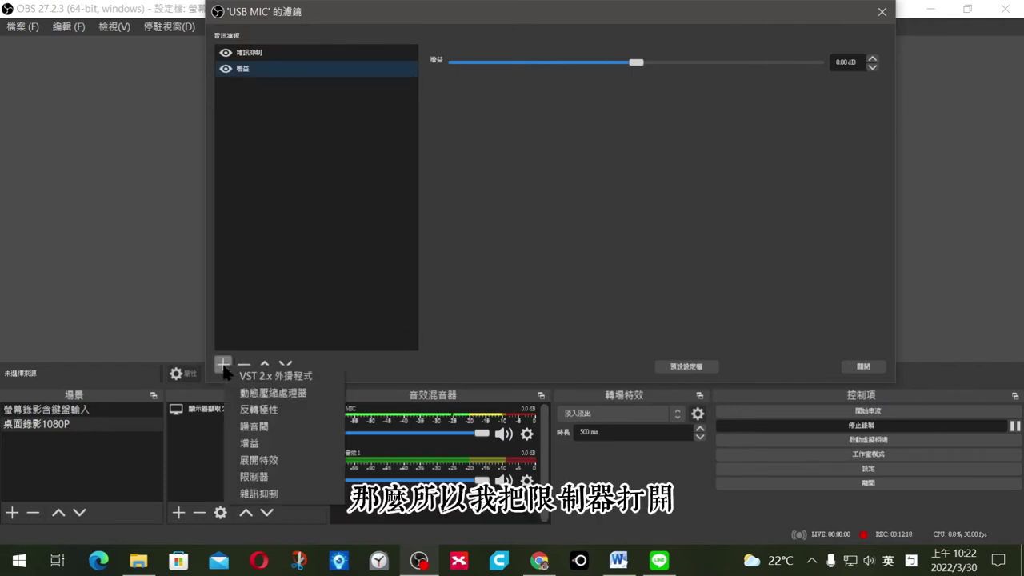
{"action": "left_click", "coordinate": [278, 477]}
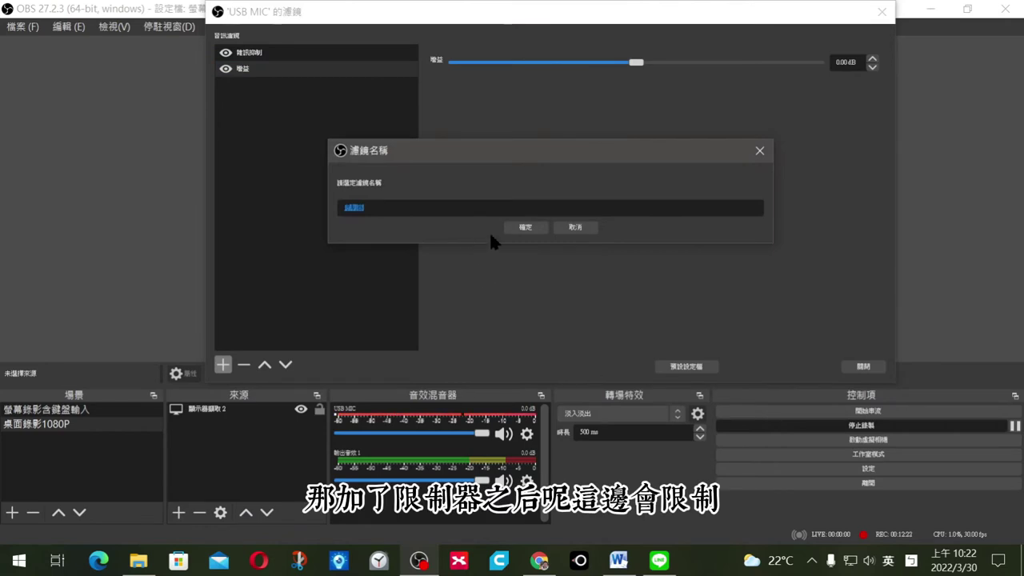
{"action": "left_click", "coordinate": [524, 227]}
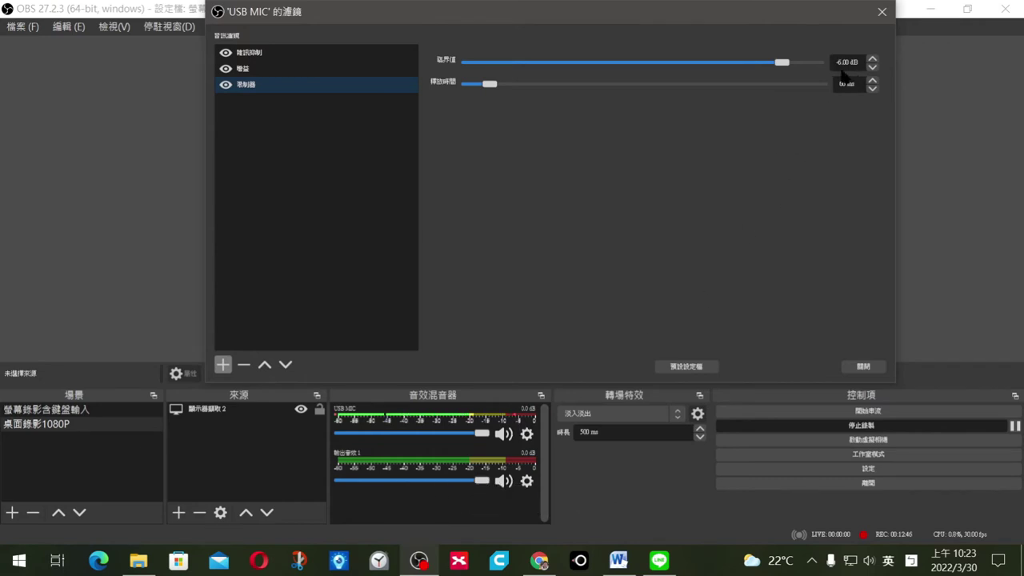
Set the limiter's threshold (臨界值) to -8 dB.
{"action": "left_click", "coordinate": [873, 61]}
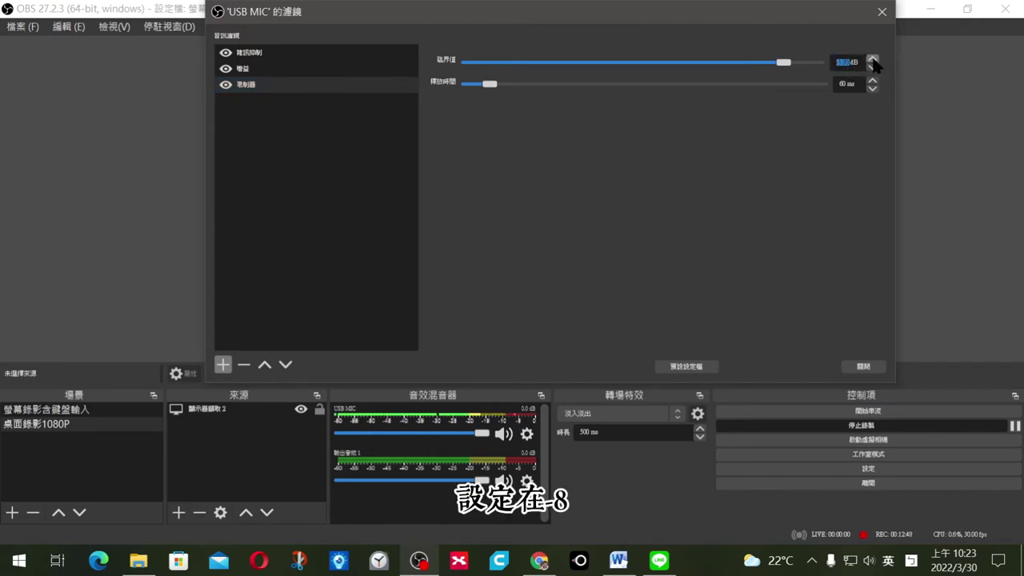
{"action": "left_click", "coordinate": [873, 68]}
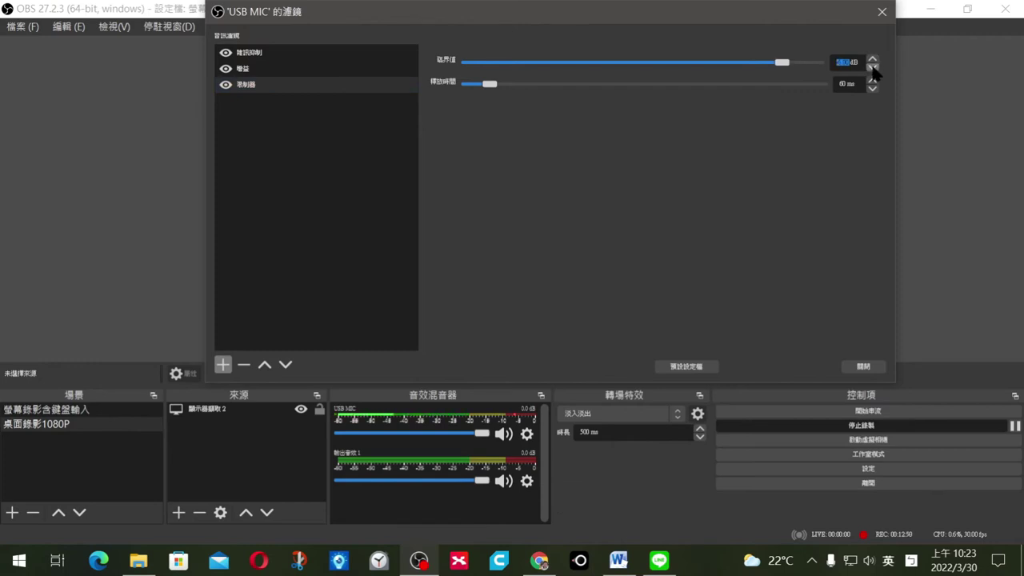
{"action": "left_click", "coordinate": [873, 68]}
{"action": "left_click", "coordinate": [873, 68]}
{"action": "left_click", "coordinate": [873, 68]}
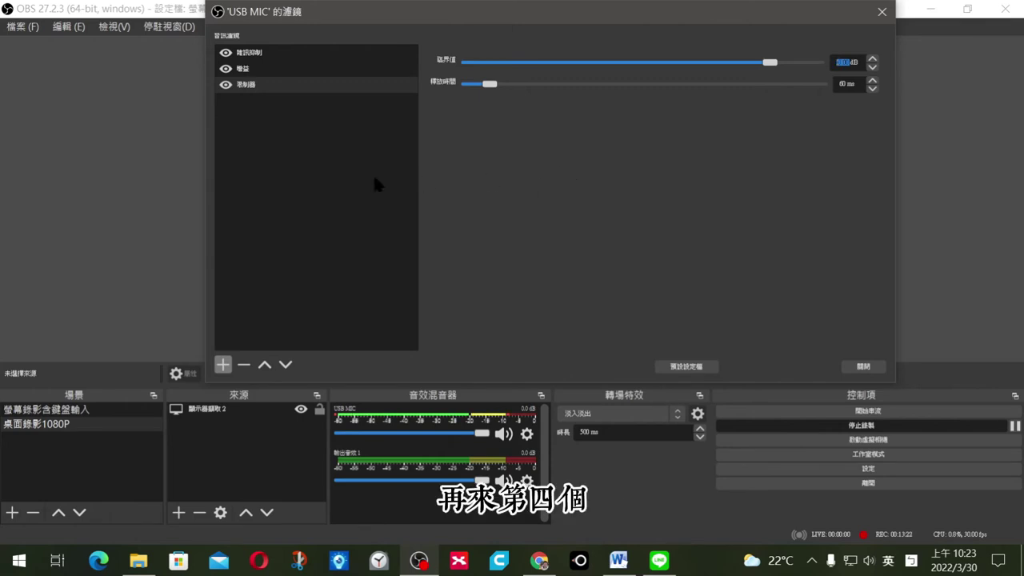
Add a noise gate filter (噪音閾) below the limiter, keeping its default name.
{"action": "left_click", "coordinate": [222, 365]}
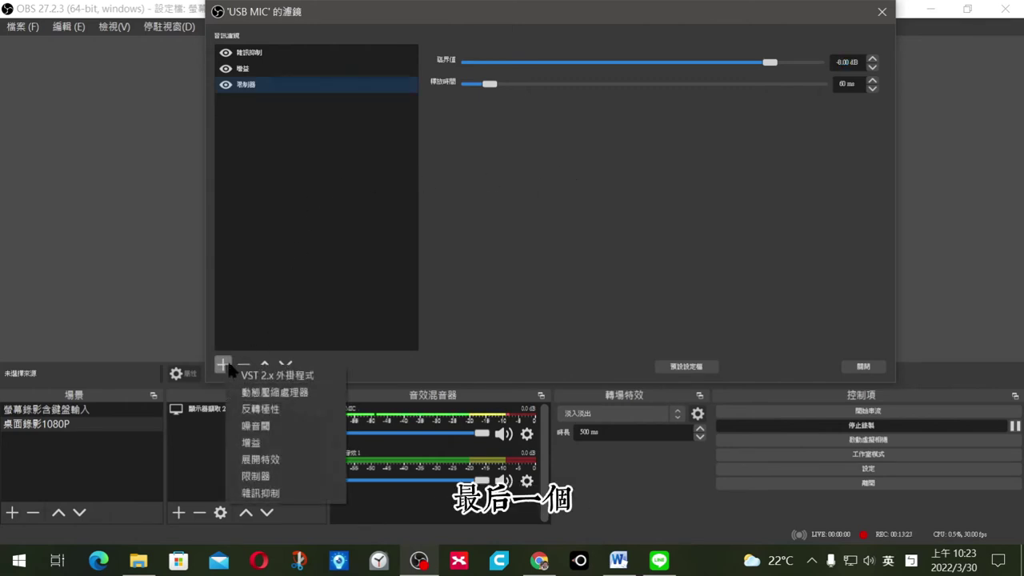
{"action": "left_click", "coordinate": [271, 428]}
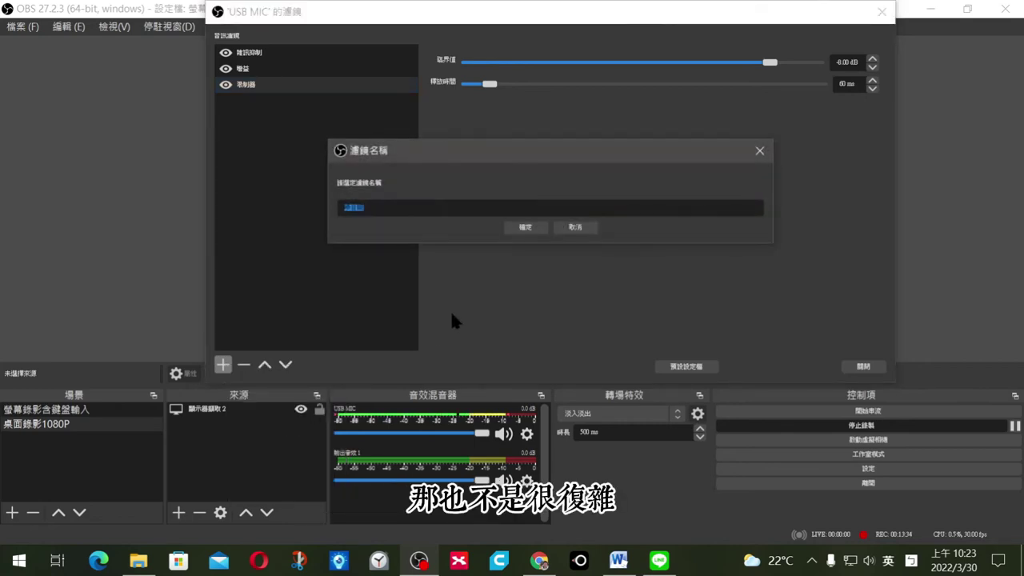
{"action": "left_click", "coordinate": [524, 229]}
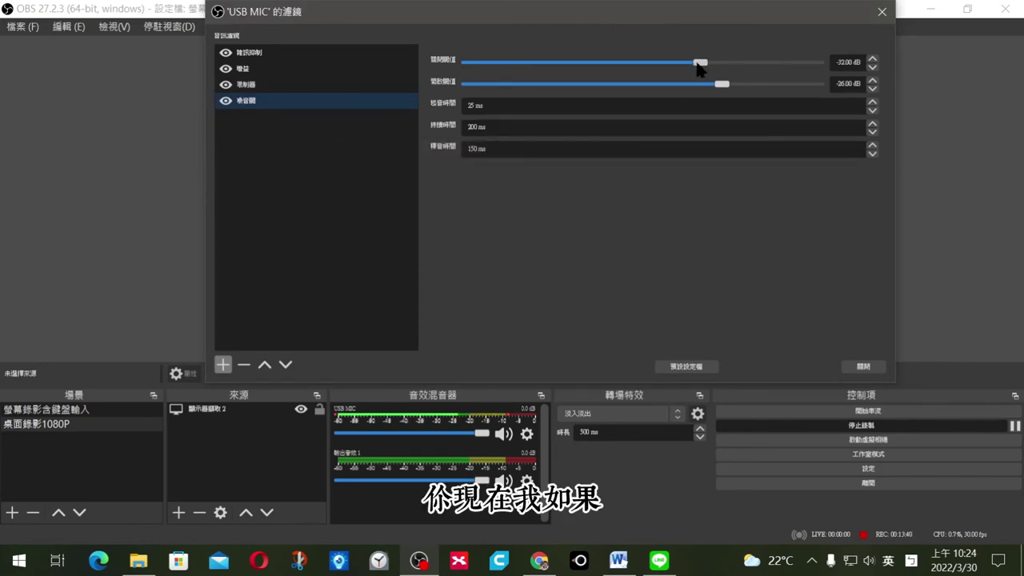
Try the noise gate's close threshold at -19 dB, lower it to -88 dB and set the open threshold to -87 dB.
{"action": "left_click_drag", "start_coordinate": [698, 67], "coordinate": [749, 70]}
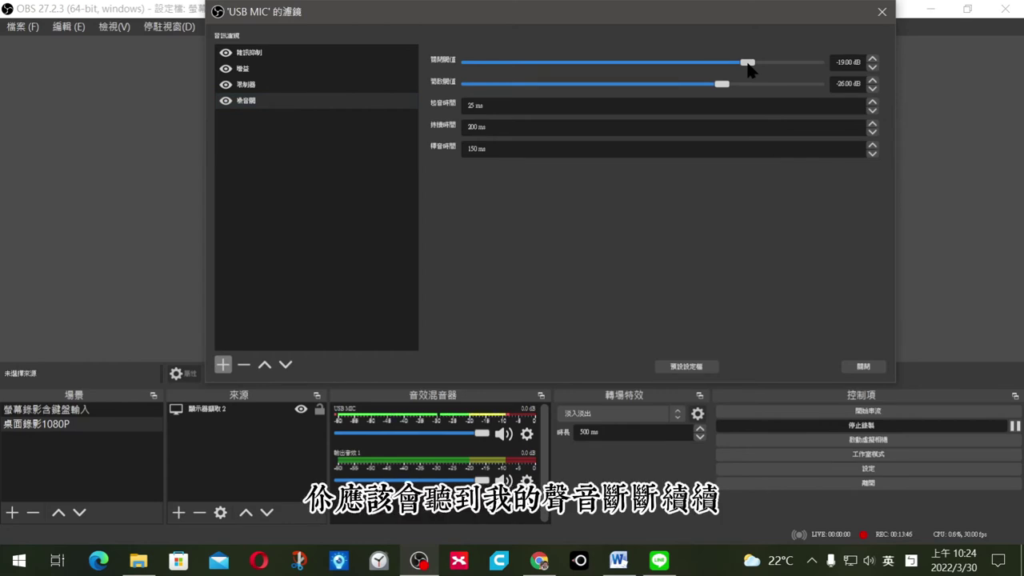
{"action": "left_click_drag", "start_coordinate": [749, 69], "coordinate": [503, 69]}
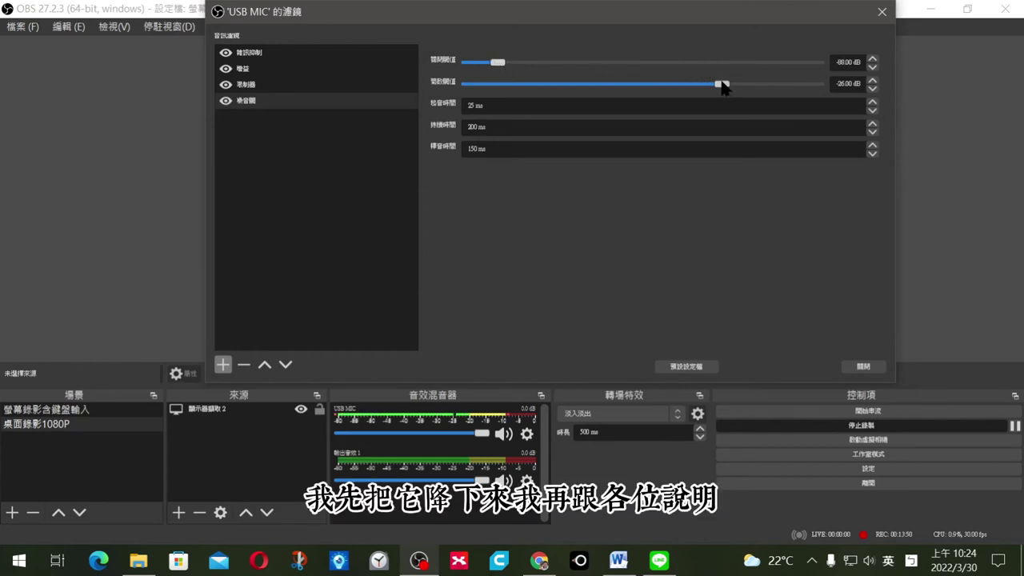
{"action": "left_click_drag", "start_coordinate": [721, 83], "coordinate": [502, 84]}
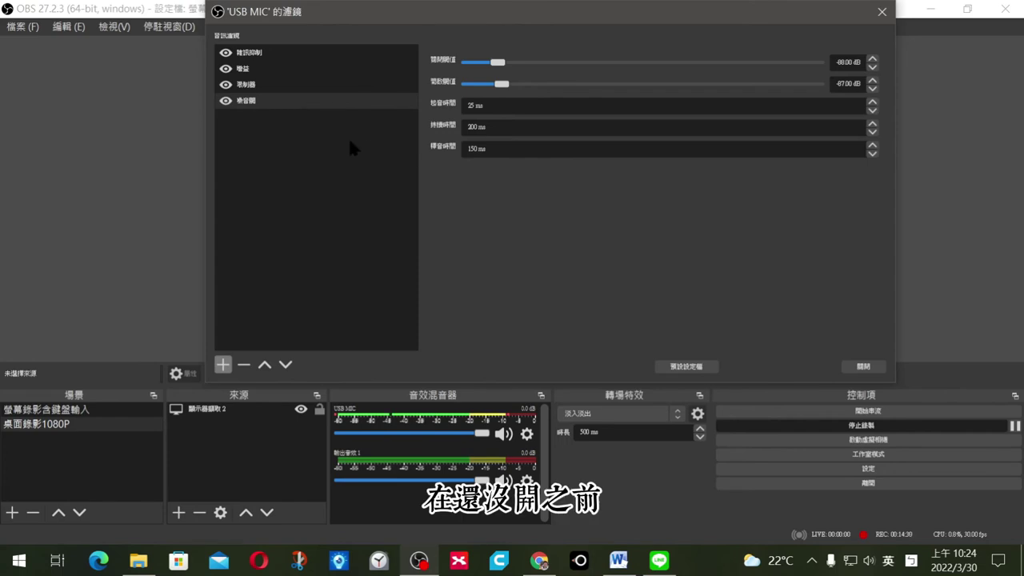
Remove the noise gate filter from the USB MIC source and confirm the deletion.
{"action": "left_click", "coordinate": [266, 101]}
{"action": "left_click", "coordinate": [244, 364]}
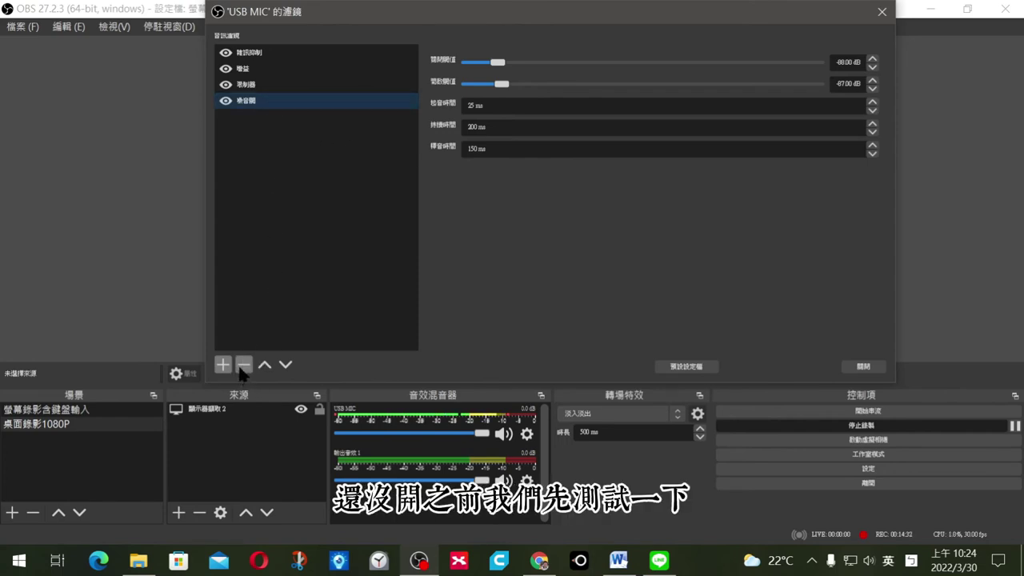
{"action": "left_click", "coordinate": [565, 222]}
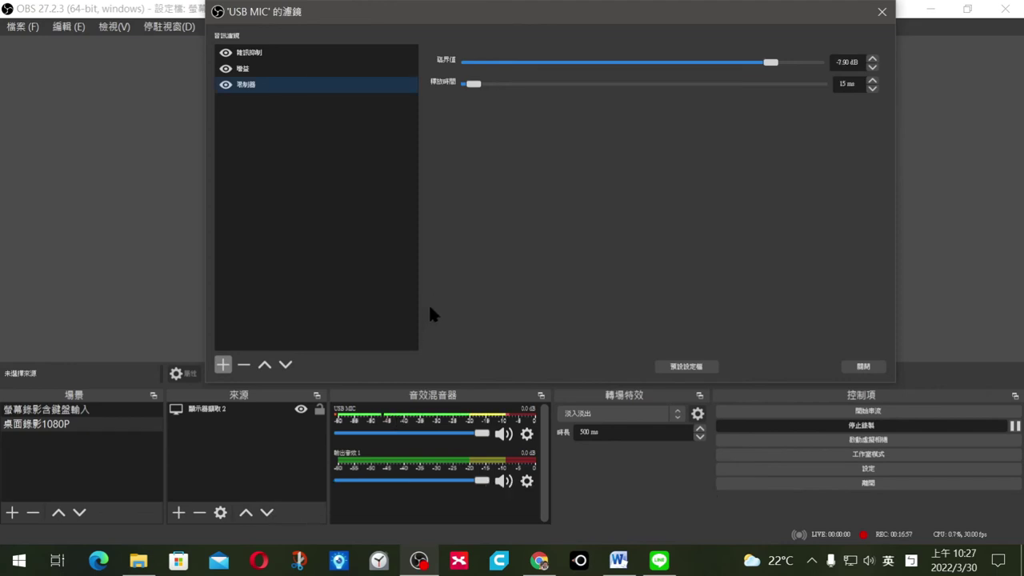
Add a fresh noise gate filter (噪音閾) with its default name after the limiter.
{"action": "left_click", "coordinate": [223, 366]}
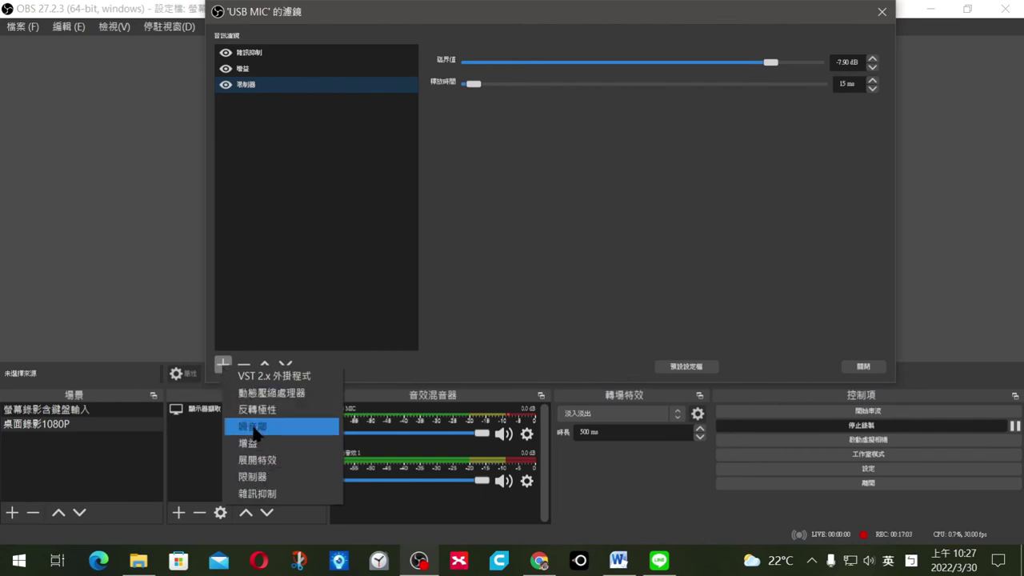
{"action": "left_click", "coordinate": [277, 428]}
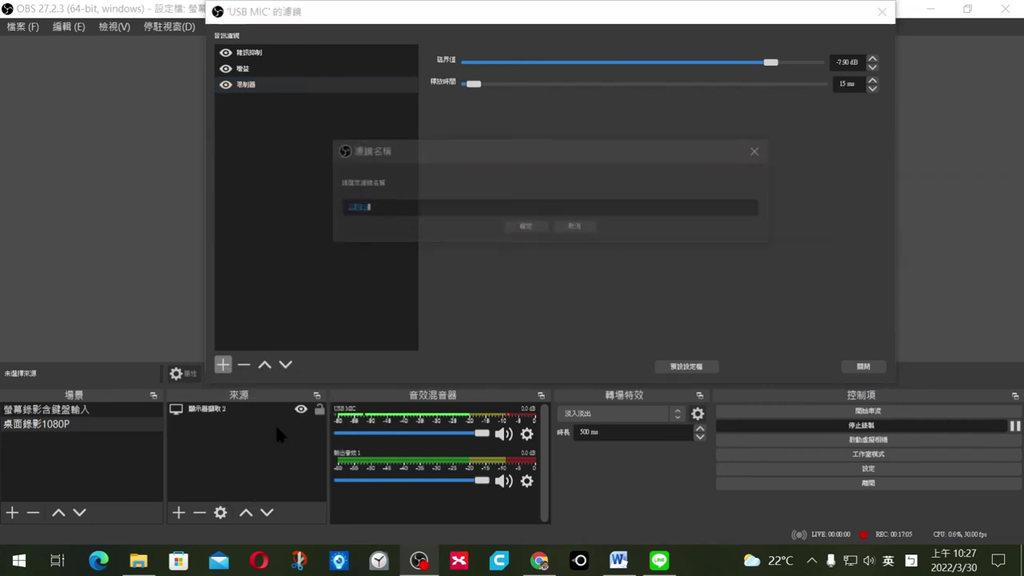
{"action": "left_click", "coordinate": [525, 228]}
Set the noise gate's close threshold to -40 dB and its open threshold to -38 dB.
{"action": "left_click_drag", "start_coordinate": [679, 87], "coordinate": [505, 84]}
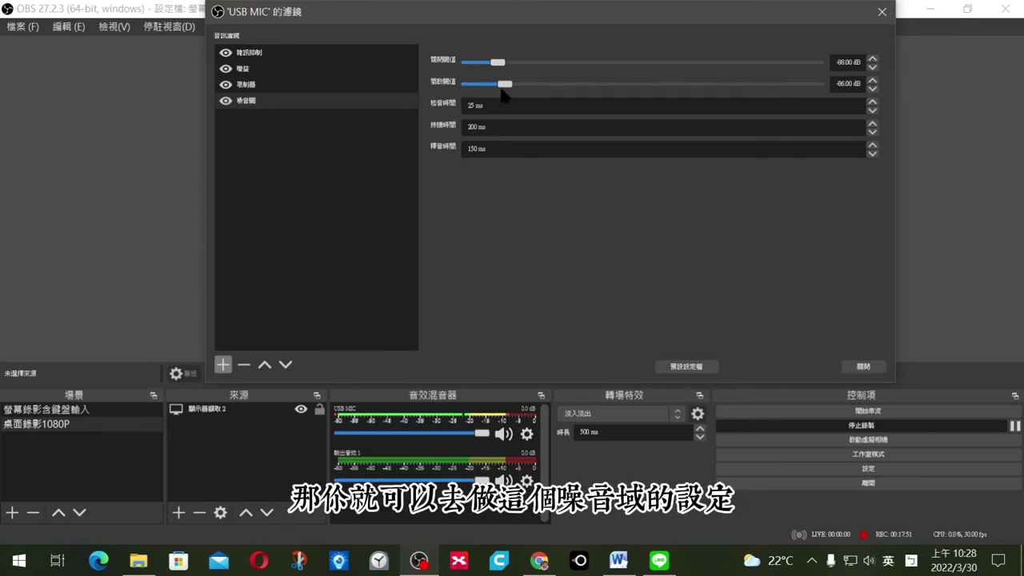
{"action": "left_click_drag", "start_coordinate": [497, 63], "coordinate": [616, 76]}
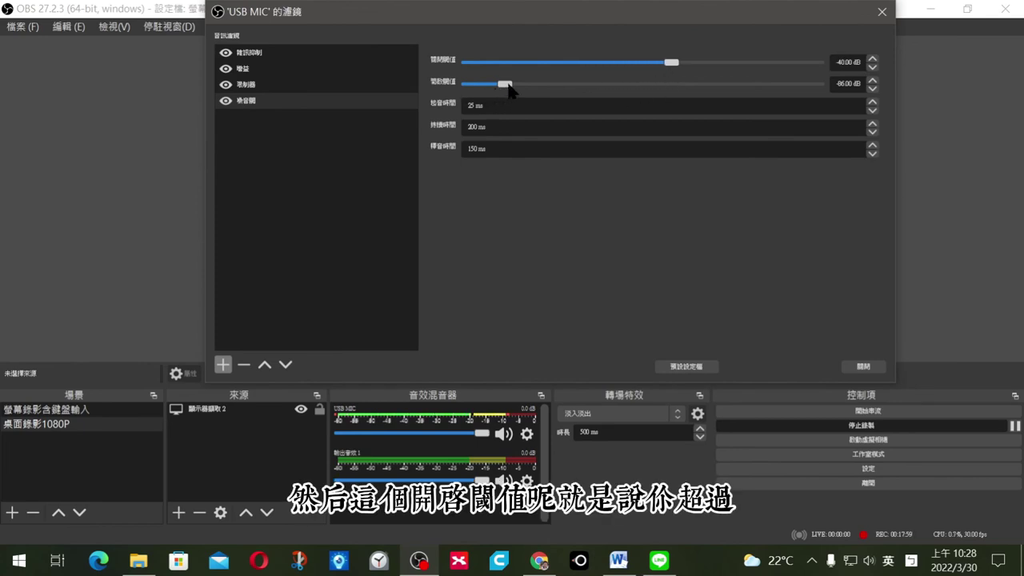
{"action": "left_click_drag", "start_coordinate": [509, 86], "coordinate": [679, 97]}
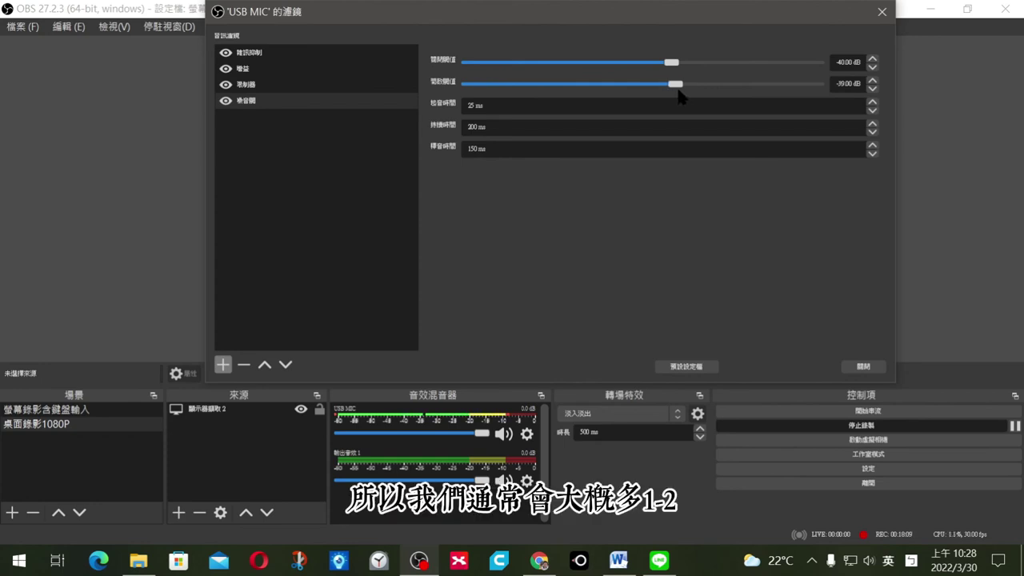
{"action": "left_click_drag", "start_coordinate": [680, 96], "coordinate": [683, 97]}
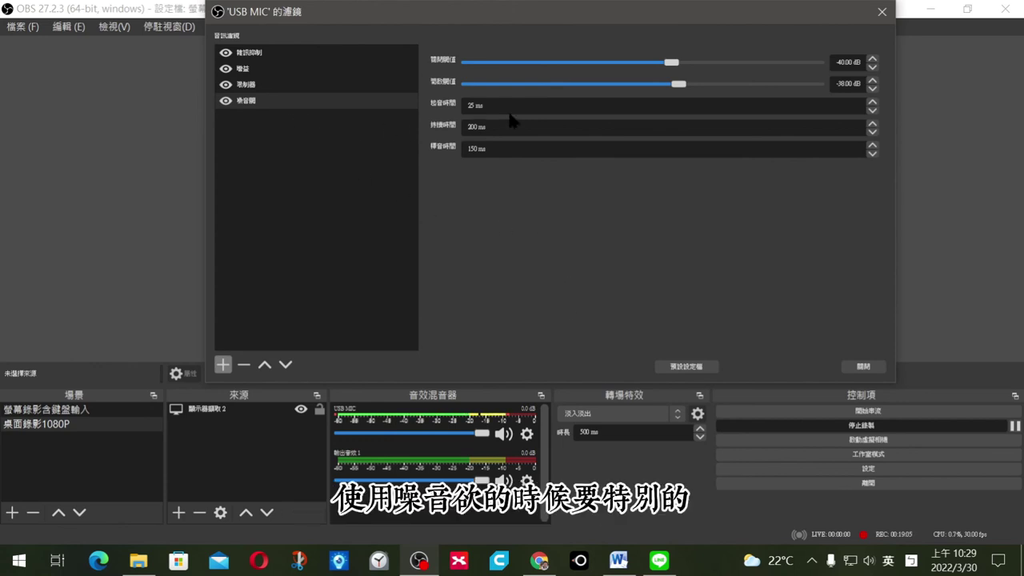
Set the noise gate's close threshold to -69 dB and its open threshold to -68 dB.
{"action": "left_click_drag", "start_coordinate": [670, 62], "coordinate": [566, 64]}
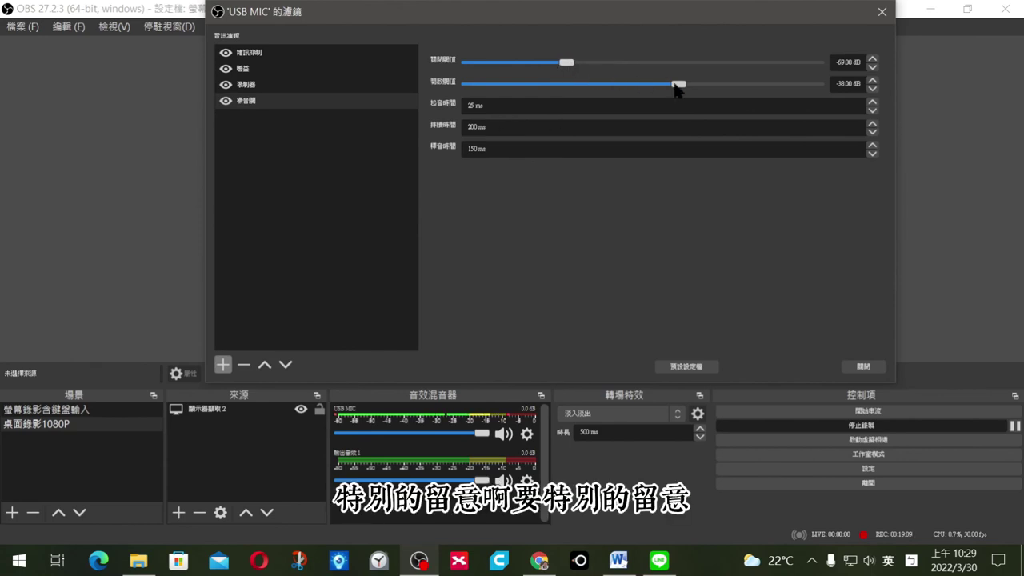
{"action": "left_click_drag", "start_coordinate": [676, 86], "coordinate": [541, 85]}
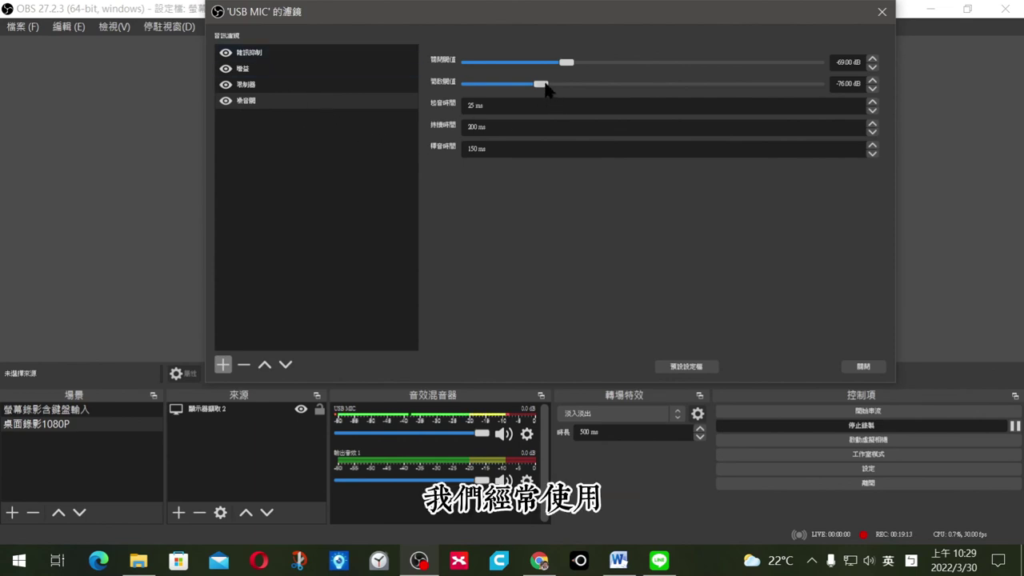
{"action": "left_click_drag", "start_coordinate": [542, 84], "coordinate": [570, 83]}
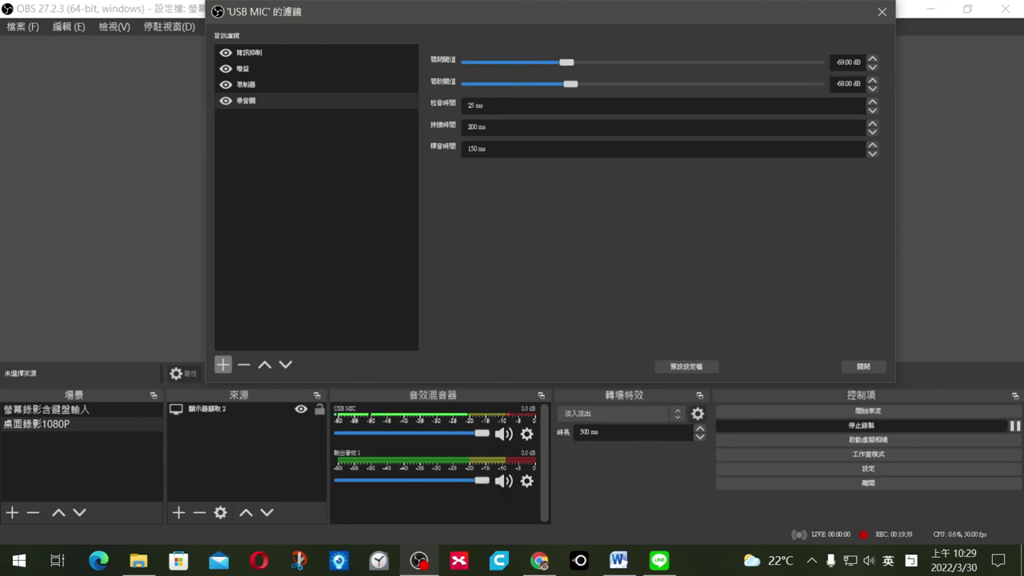
Switch to the blog page in Chrome and review its list of four OBS audio filters and their Meet limitation.
{"action": "key", "text": "alt+Tab"}
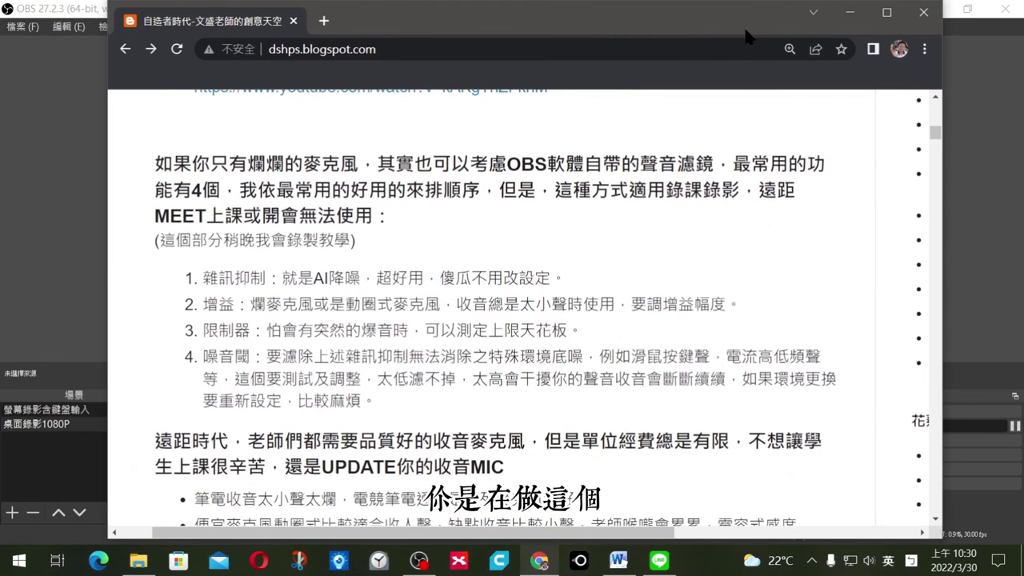
{"action": "left_click", "coordinate": [887, 7]}
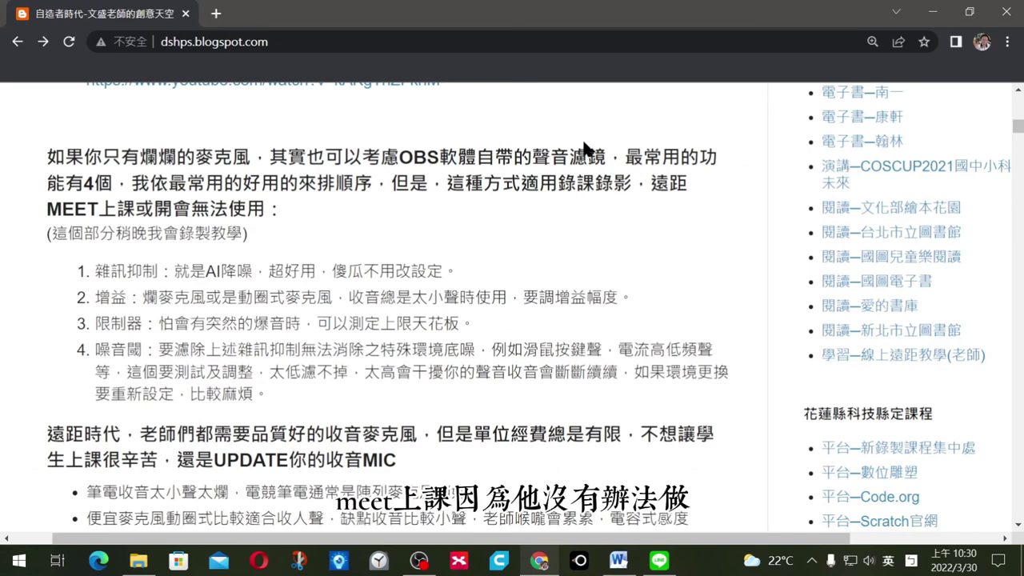
{"action": "left_click", "coordinate": [933, 12]}
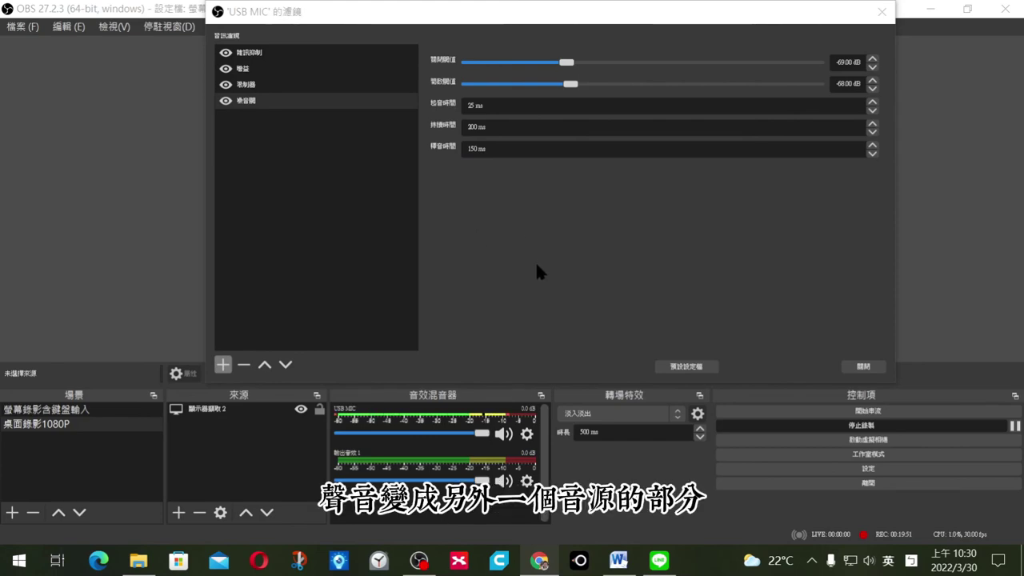
{"action": "left_click", "coordinate": [538, 560]}
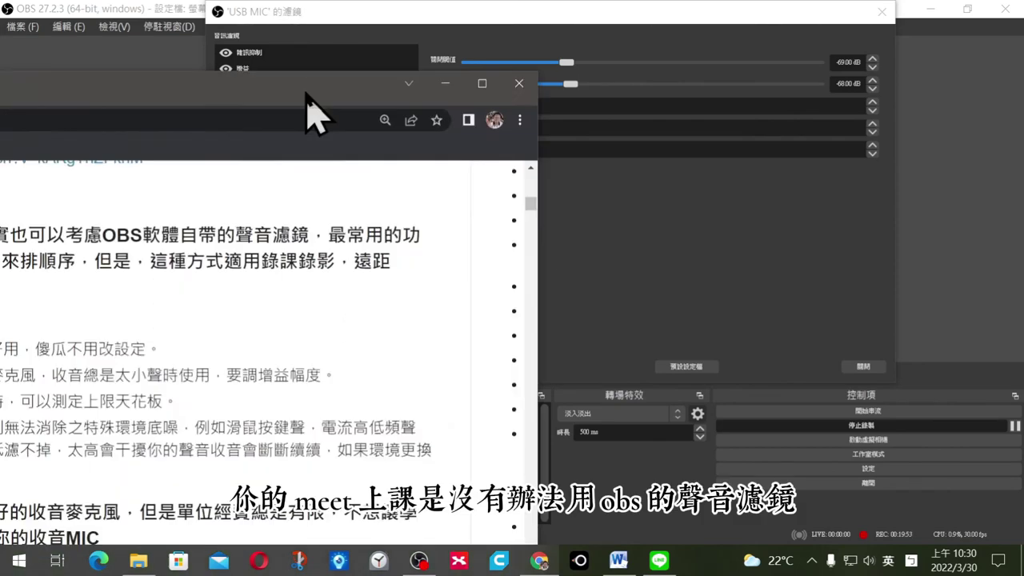
{"action": "left_click_drag", "start_coordinate": [572, 44], "coordinate": [562, 25]}
{"action": "left_click_drag", "start_coordinate": [663, 49], "coordinate": [672, 16]}
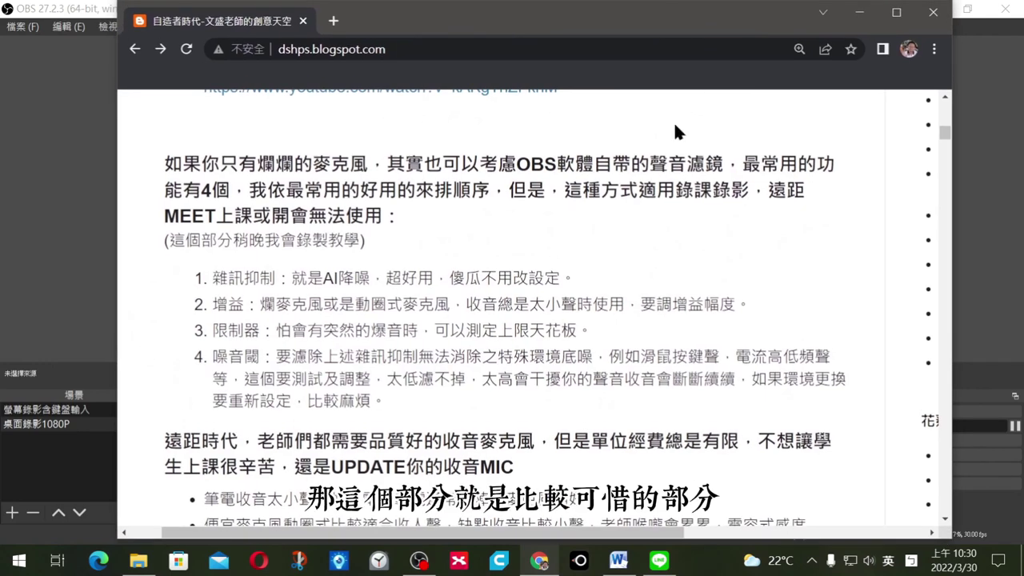
Examine the blog's microphone advice and AI noise reduction software links, and return to the USB MIC filters window in OBS.
{"action": "scroll", "coordinate": [654, 206], "scroll_direction": "down", "scroll_amount": 1}
{"action": "scroll", "coordinate": [647, 202], "scroll_direction": "down", "scroll_amount": 3}
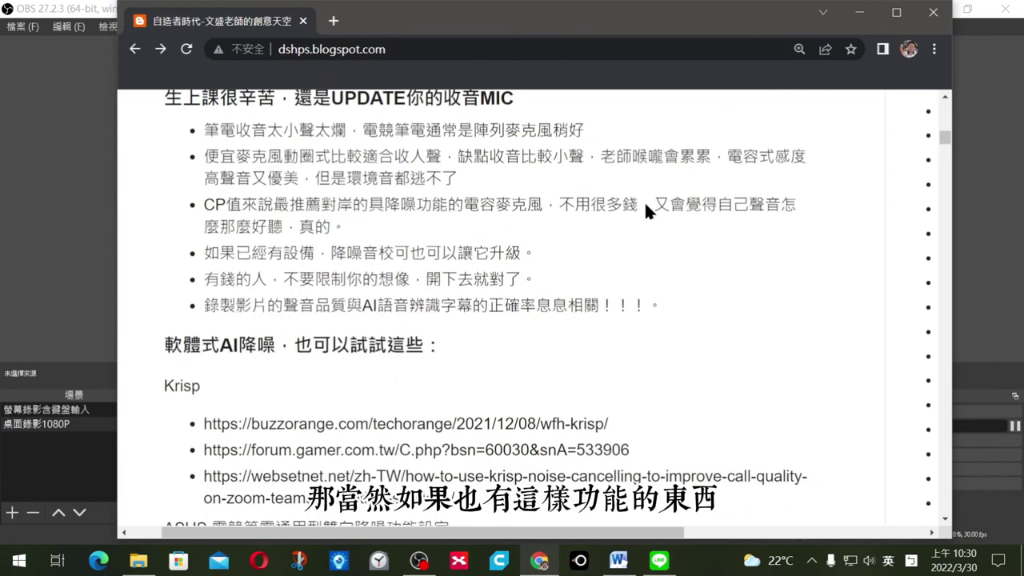
{"action": "scroll", "coordinate": [646, 205], "scroll_direction": "down", "scroll_amount": 4}
{"action": "scroll", "coordinate": [645, 205], "scroll_direction": "down", "scroll_amount": 1}
{"action": "scroll", "coordinate": [645, 207], "scroll_direction": "up", "scroll_amount": 3}
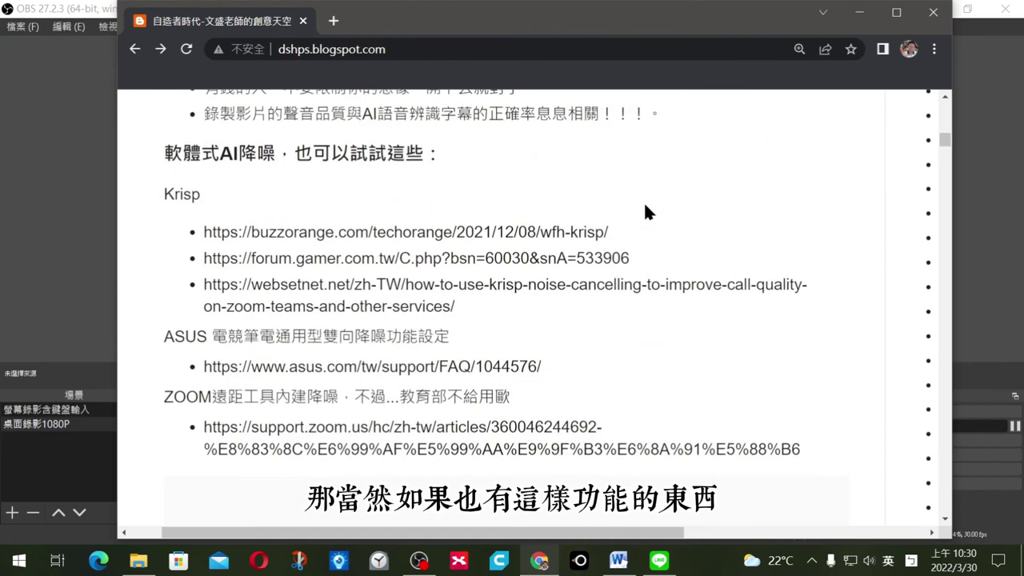
{"action": "scroll", "coordinate": [643, 201], "scroll_direction": "up", "scroll_amount": 2}
{"action": "scroll", "coordinate": [271, 282], "scroll_direction": "down", "scroll_amount": 1}
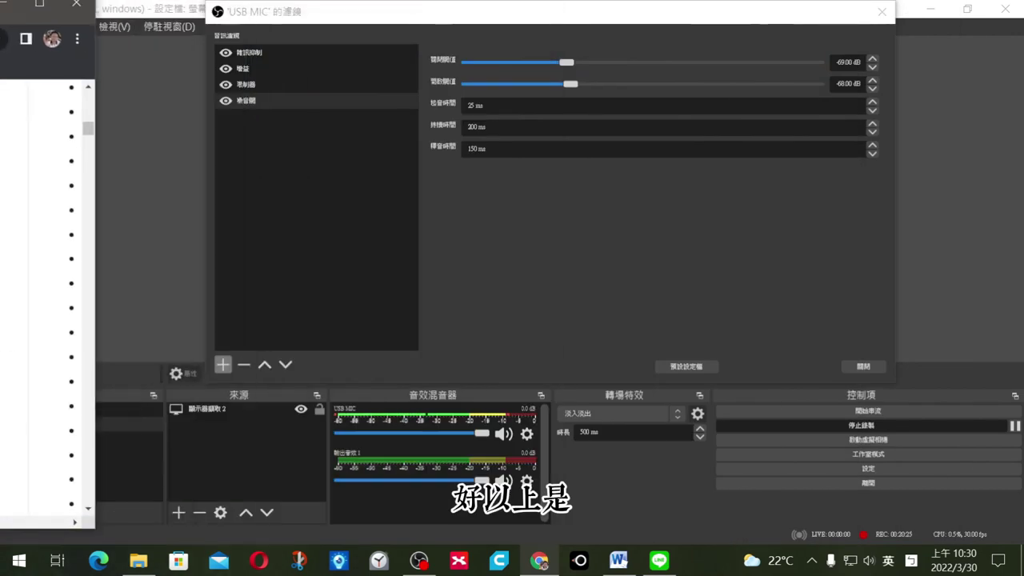
{"action": "left_click_drag", "start_coordinate": [364, 16], "coordinate": [402, 74]}
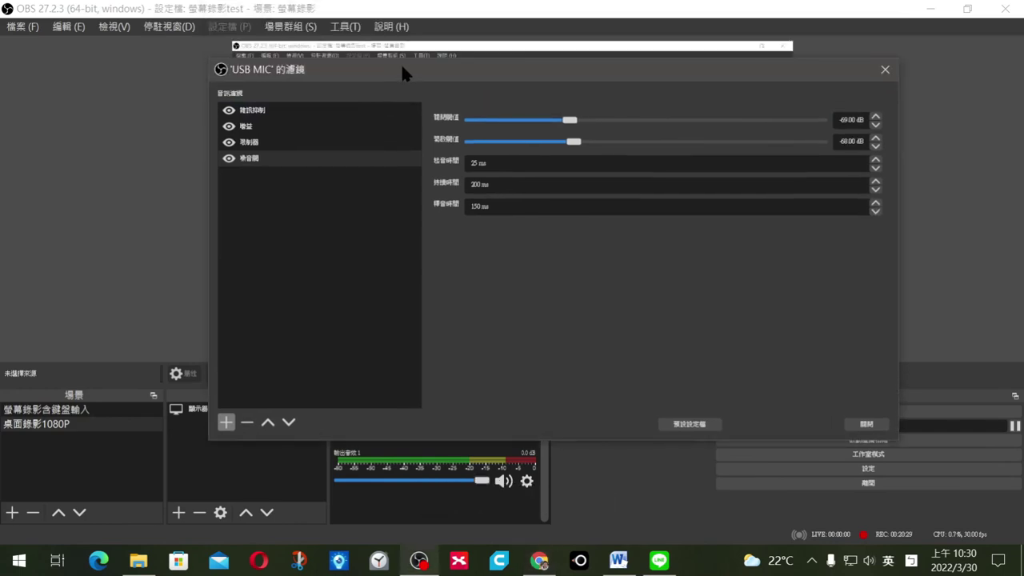